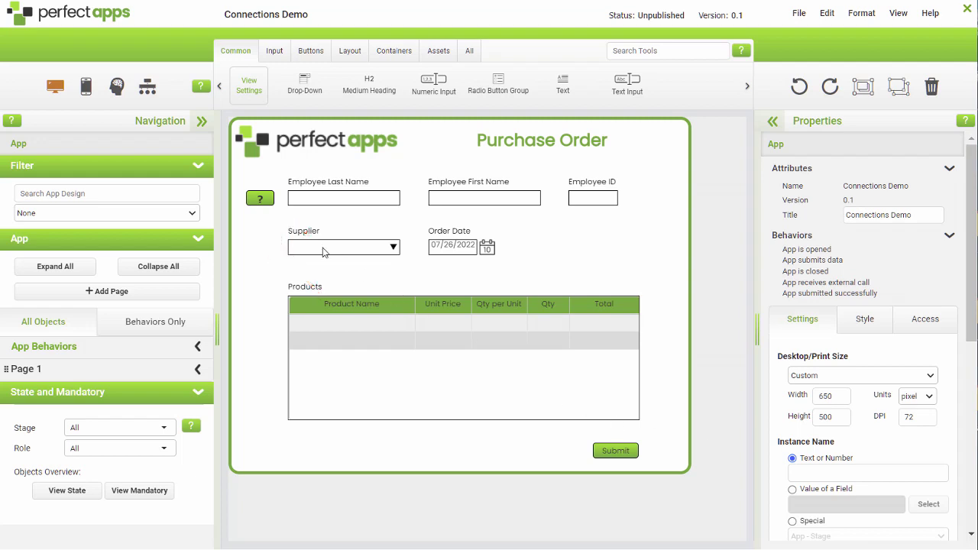
# Step: Open the empty 'Button is pressed' behavior of the form's ? Employee Search button
pyautogui.click(261, 199)
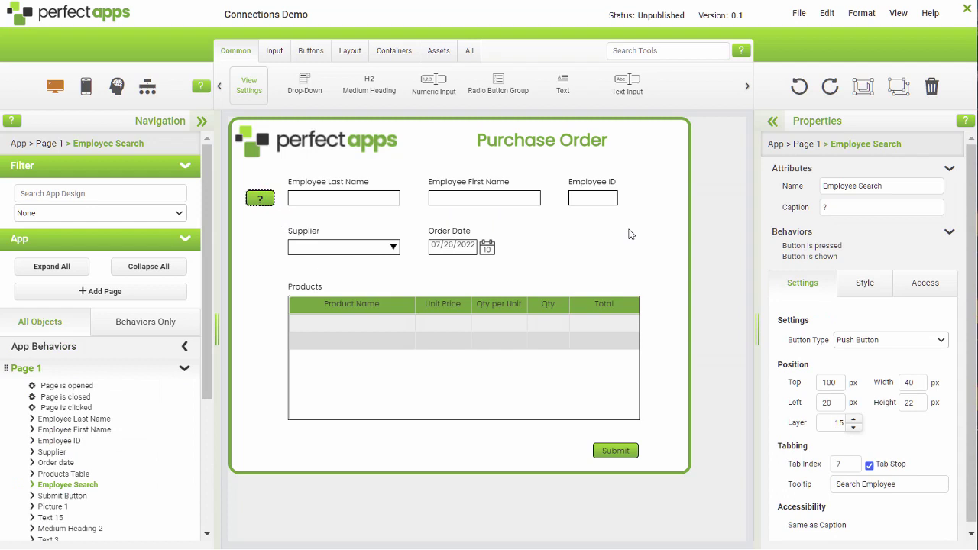
pyautogui.click(804, 253)
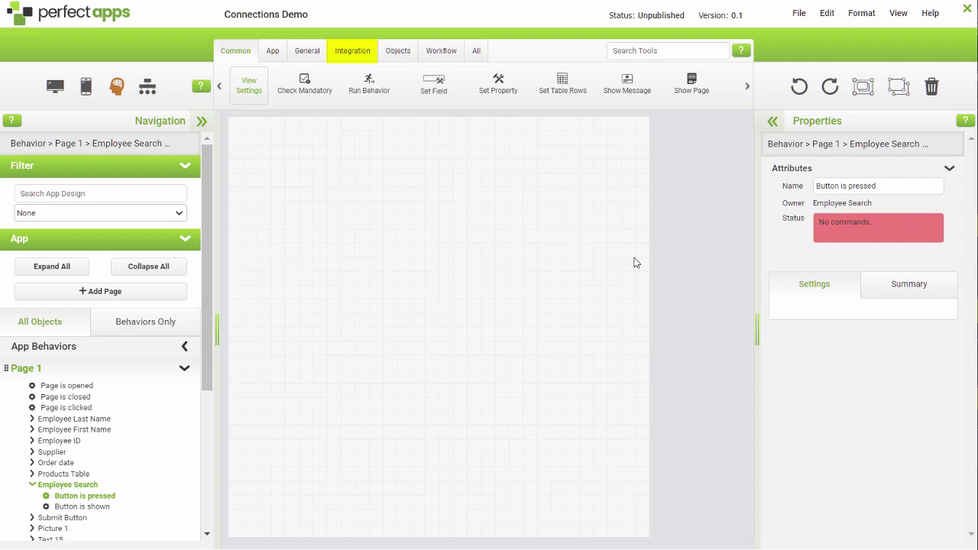
# Step: Add a Connect and Search command using the Northwind Demo connection and SELECT Employee action
pyautogui.click(353, 52)
pyautogui.moveTo(325, 82)
pyautogui.mouseDown()
pyautogui.moveTo(411, 258)
pyautogui.moveTo(432, 262)
pyautogui.mouseUp()
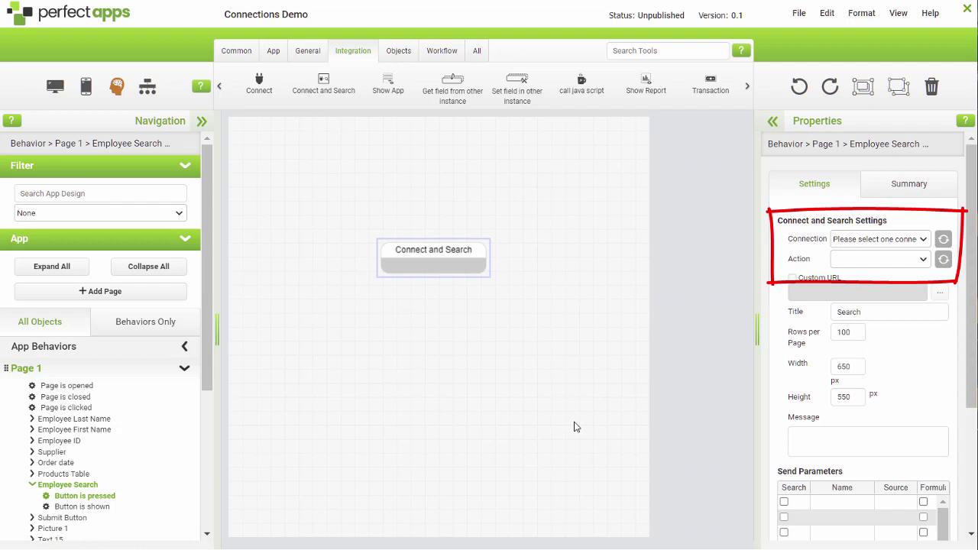
pyautogui.click(921, 240)
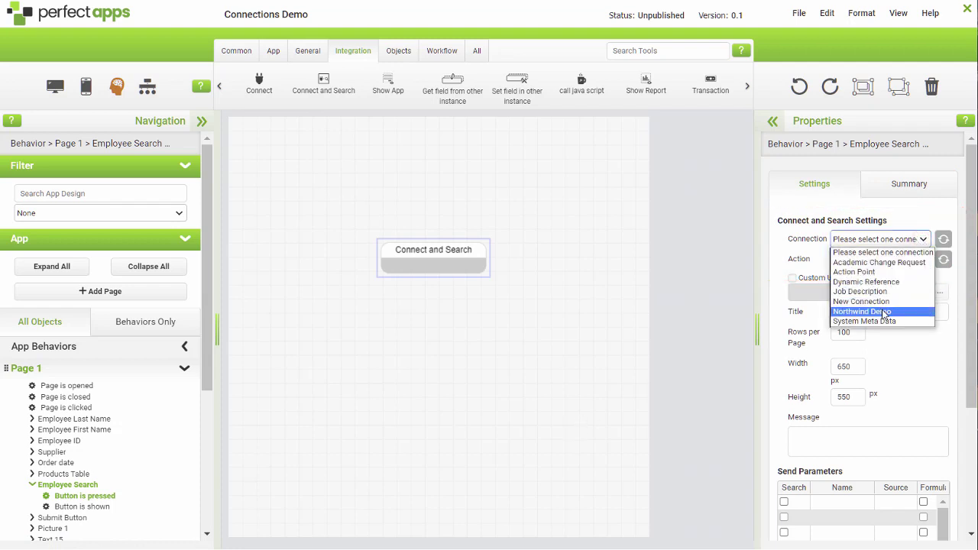
pyautogui.click(881, 312)
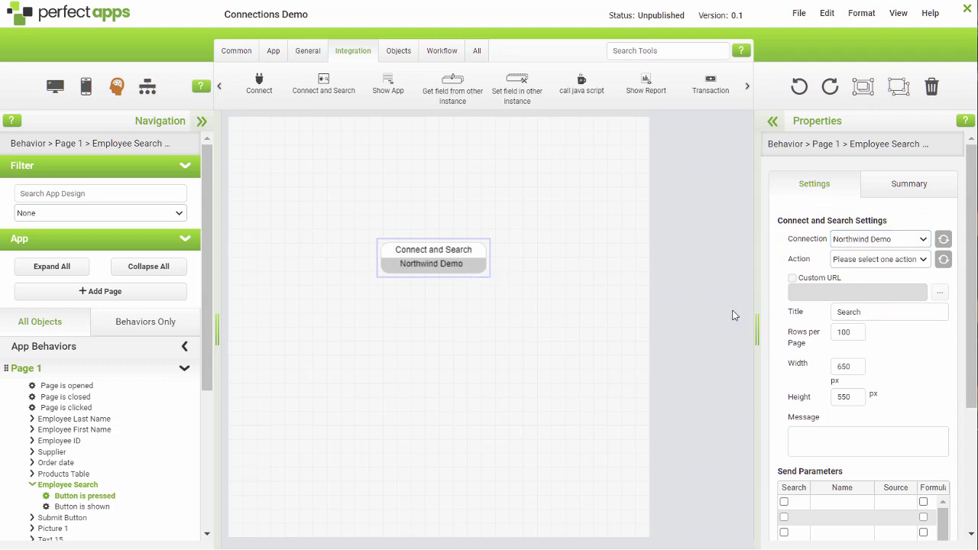
pyautogui.click(923, 260)
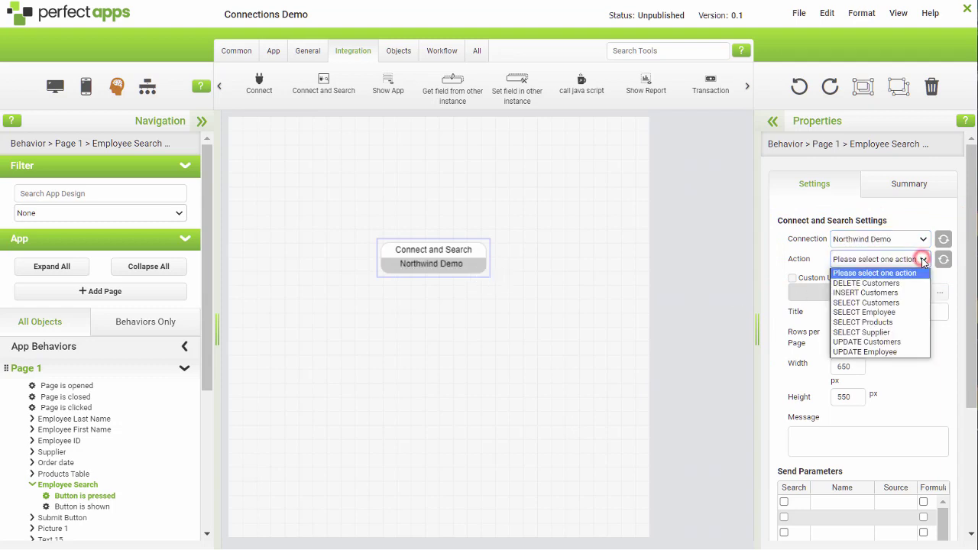
pyautogui.click(888, 311)
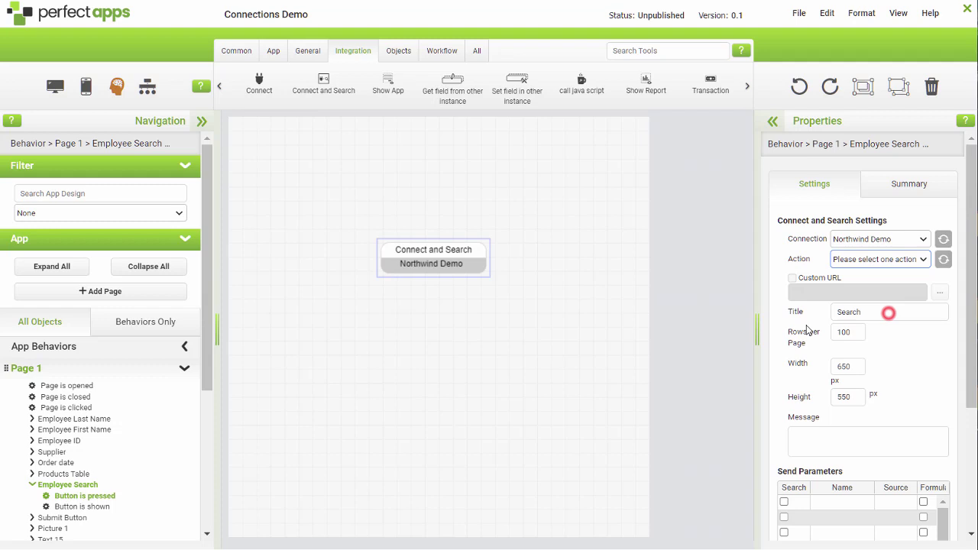
pyautogui.moveTo(968, 281); pyautogui.dragTo(968, 503)
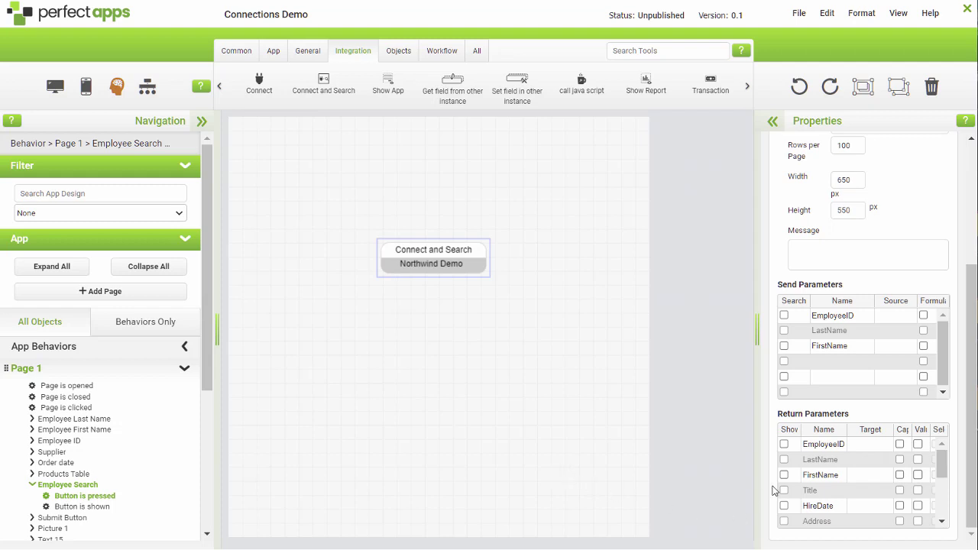
# Step: Search on LastName and FirstName, and show LastName, FirstName and City in results
pyautogui.click(784, 330)
pyautogui.click(785, 346)
pyautogui.click(785, 460)
pyautogui.click(784, 475)
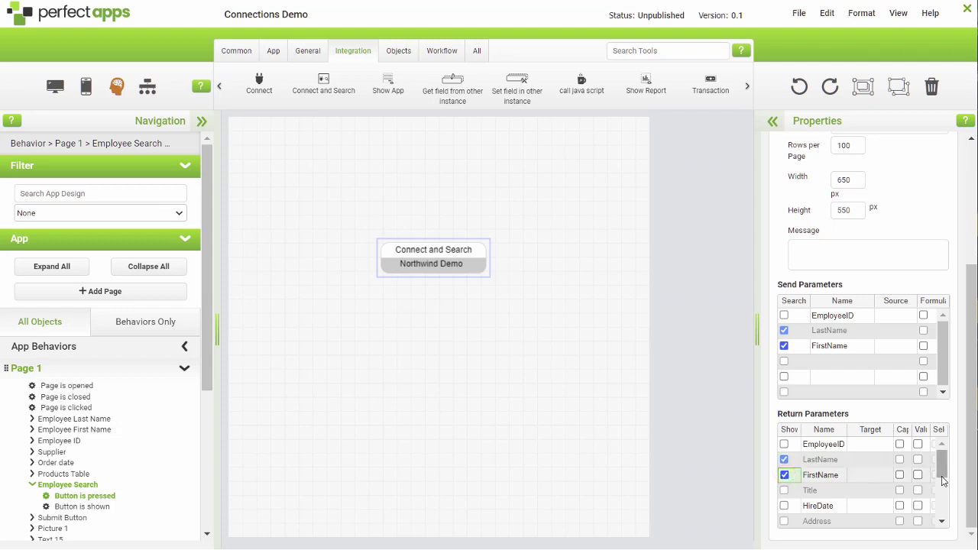
pyautogui.moveTo(942, 474); pyautogui.dragTo(942, 486)
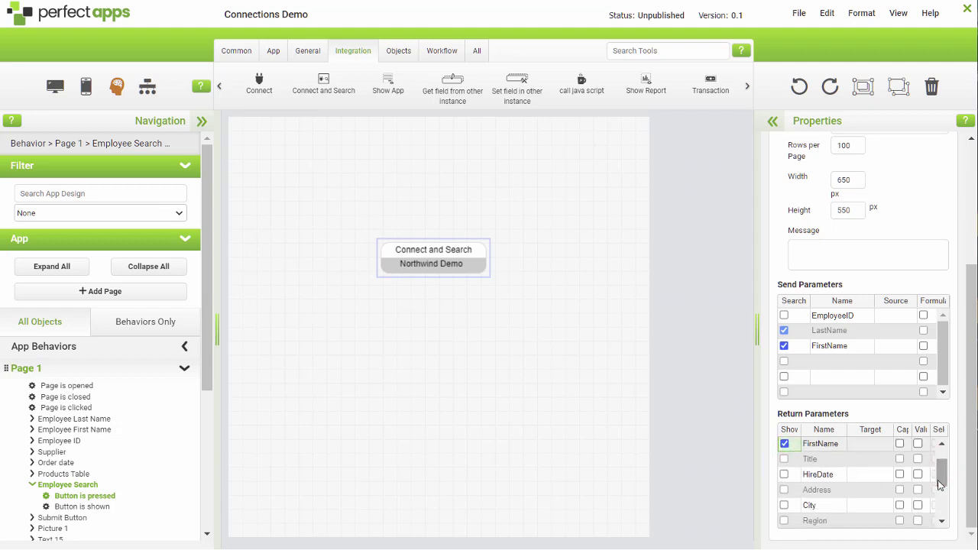
pyautogui.click(785, 505)
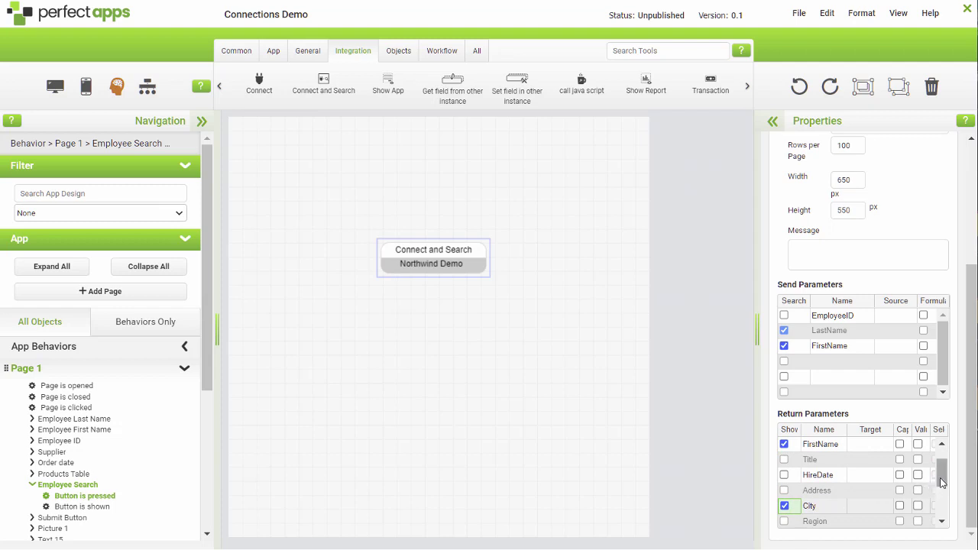
pyautogui.moveTo(940, 476); pyautogui.dragTo(940, 453)
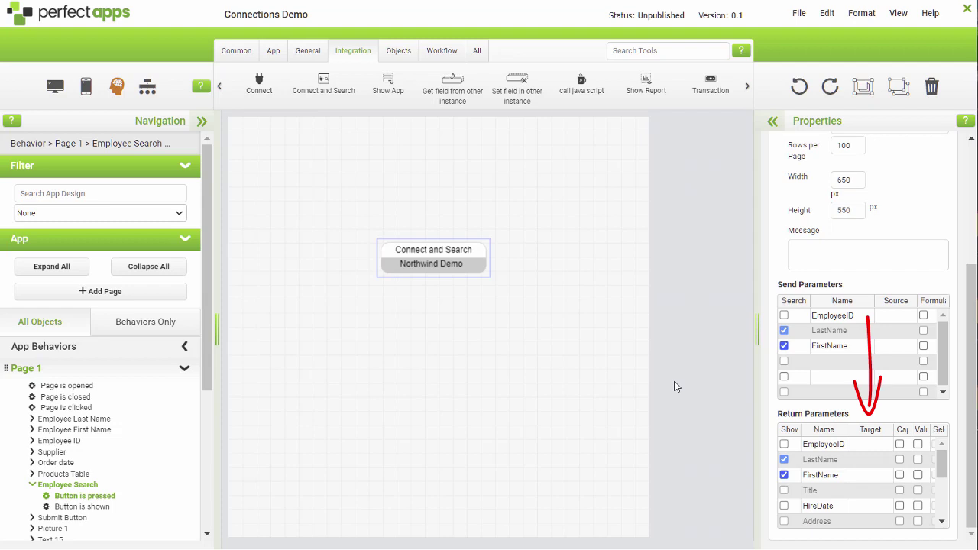
# Step: Target LastName, FirstName and EmployeeID to Employee Last Name, Employee First Name and Employee ID on Page 1
pyautogui.click(867, 460)
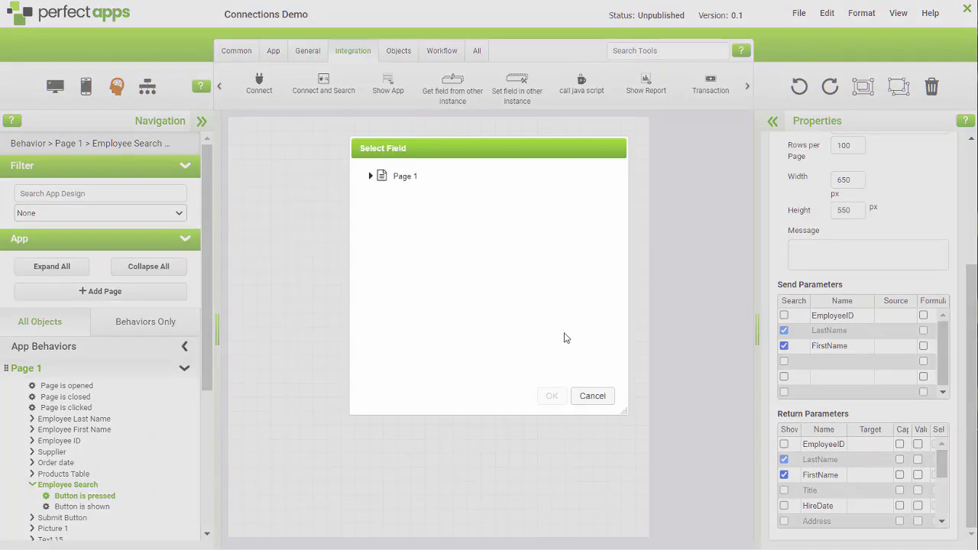
pyautogui.click(371, 177)
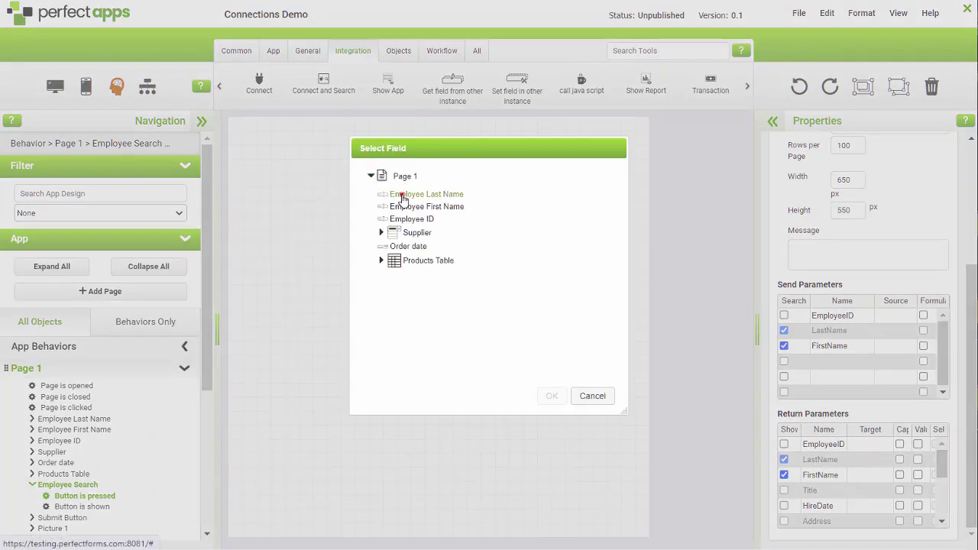
pyautogui.click(398, 197)
pyautogui.click(552, 396)
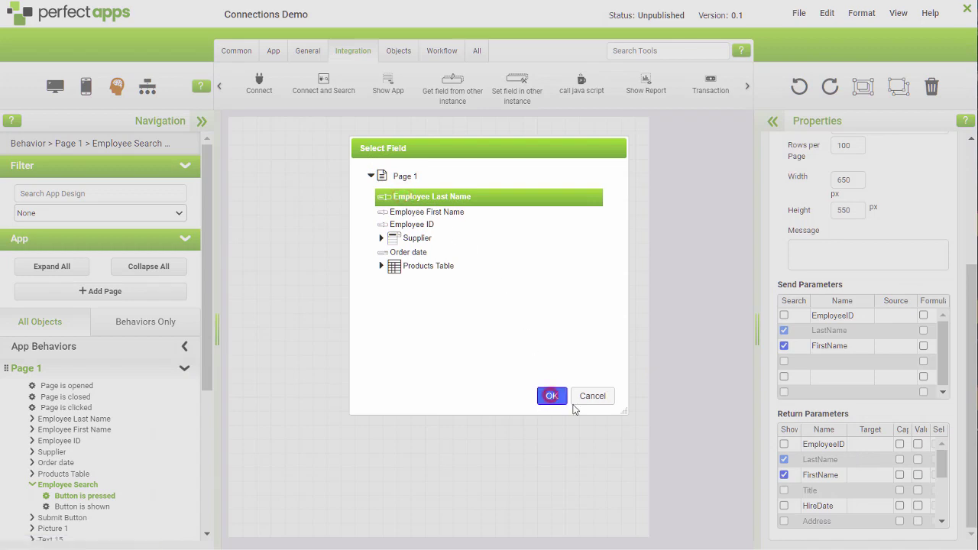
pyautogui.click(863, 478)
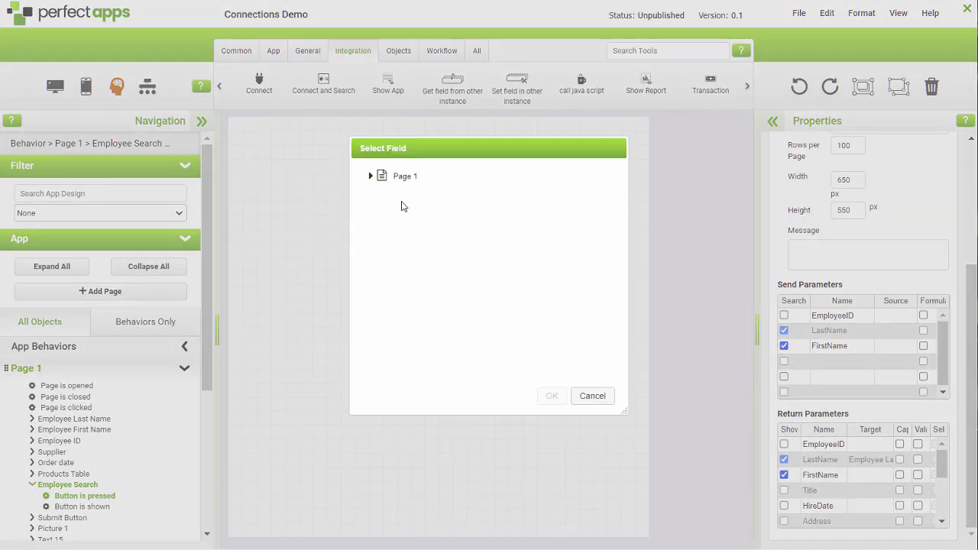
pyautogui.click(370, 176)
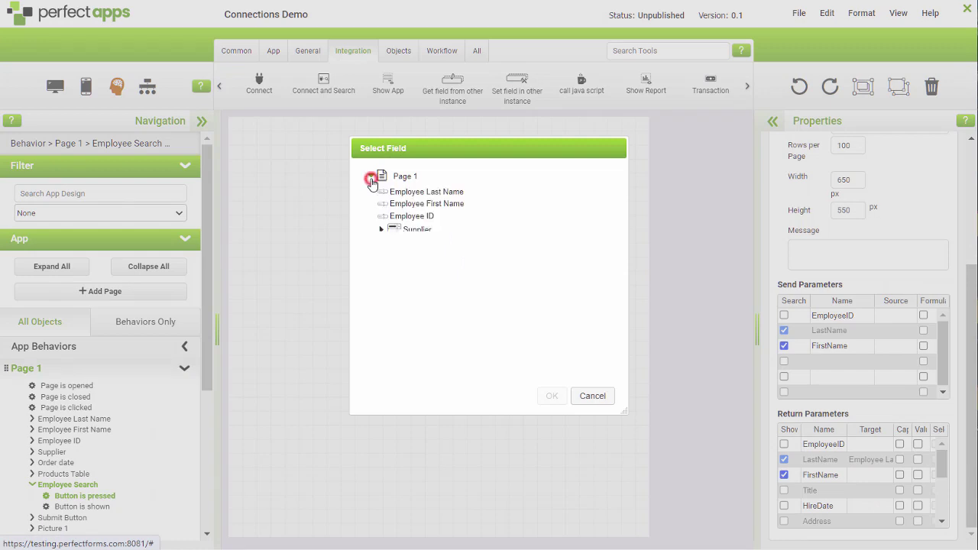
pyautogui.click(405, 208)
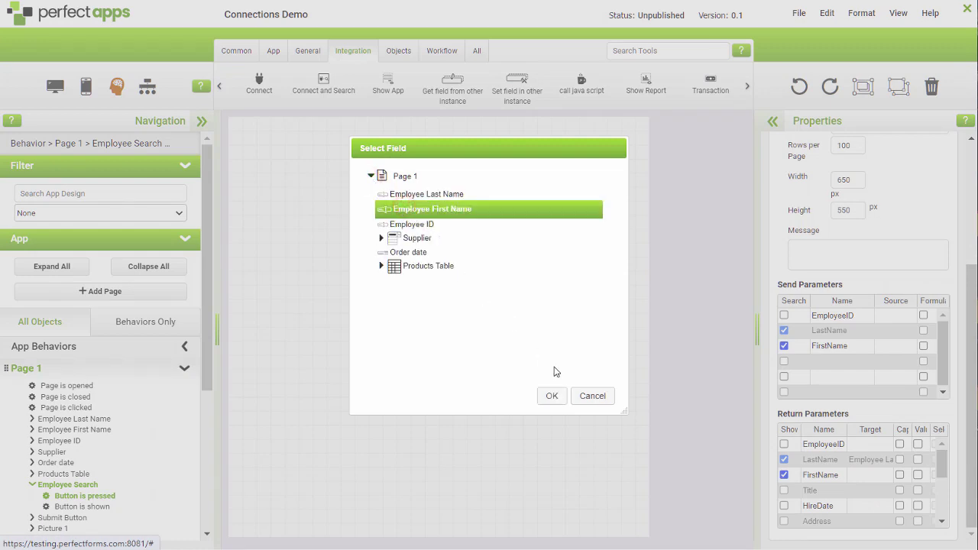
pyautogui.click(552, 396)
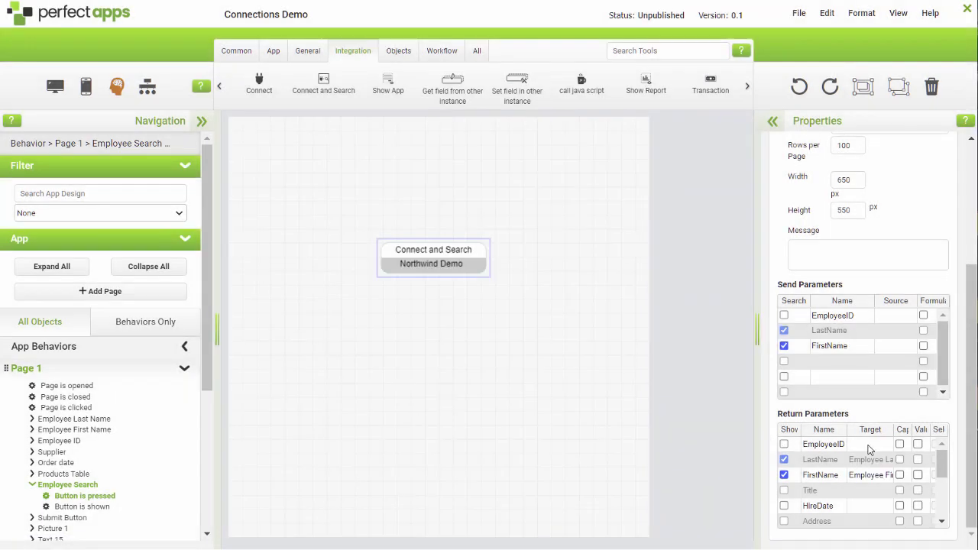
pyautogui.click(867, 450)
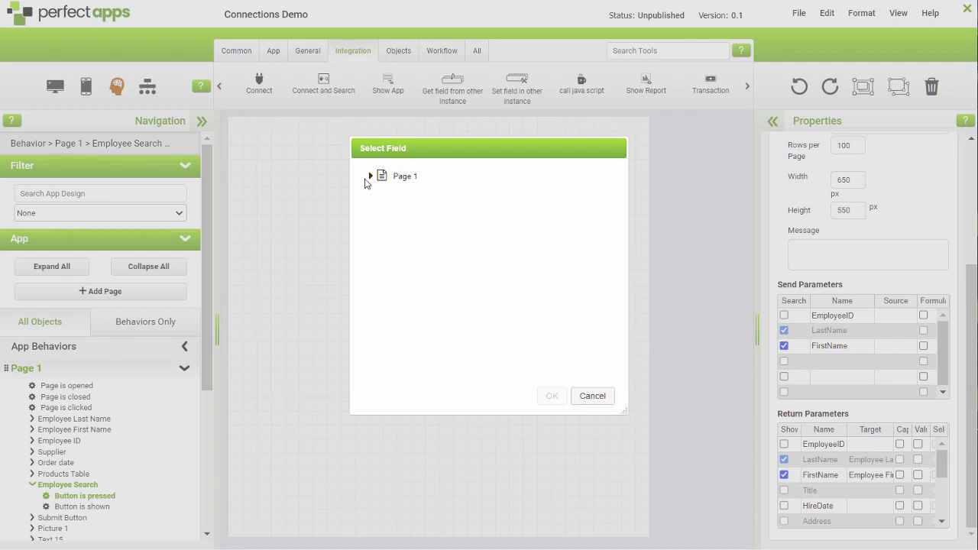
pyautogui.click(371, 177)
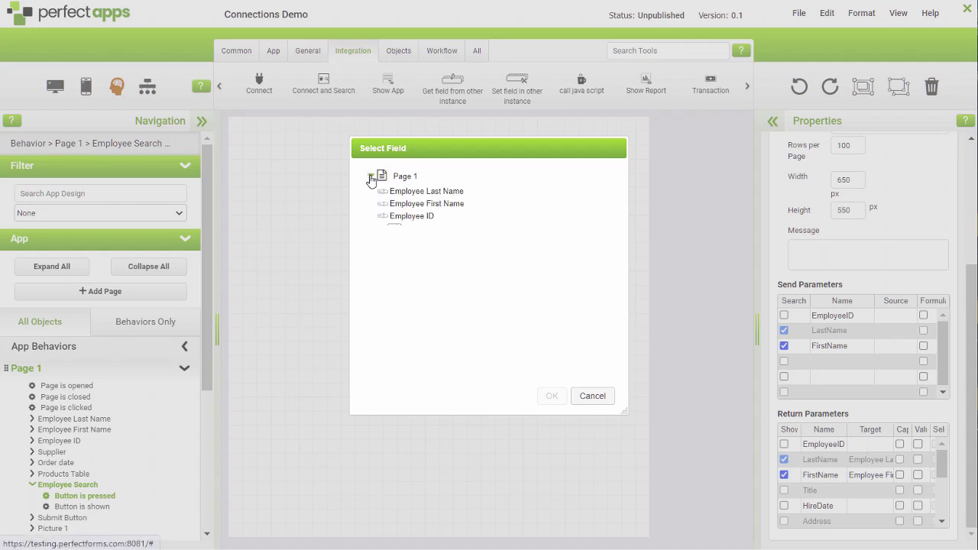
pyautogui.click(417, 222)
pyautogui.click(551, 395)
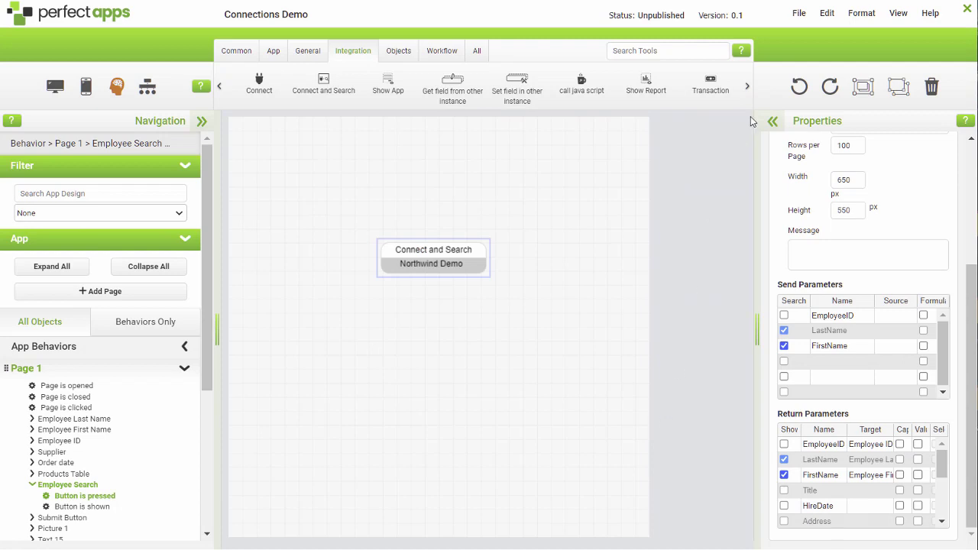
# Step: Save and preview the app, then open the employee Search dialog from the ? button
pyautogui.click(798, 15)
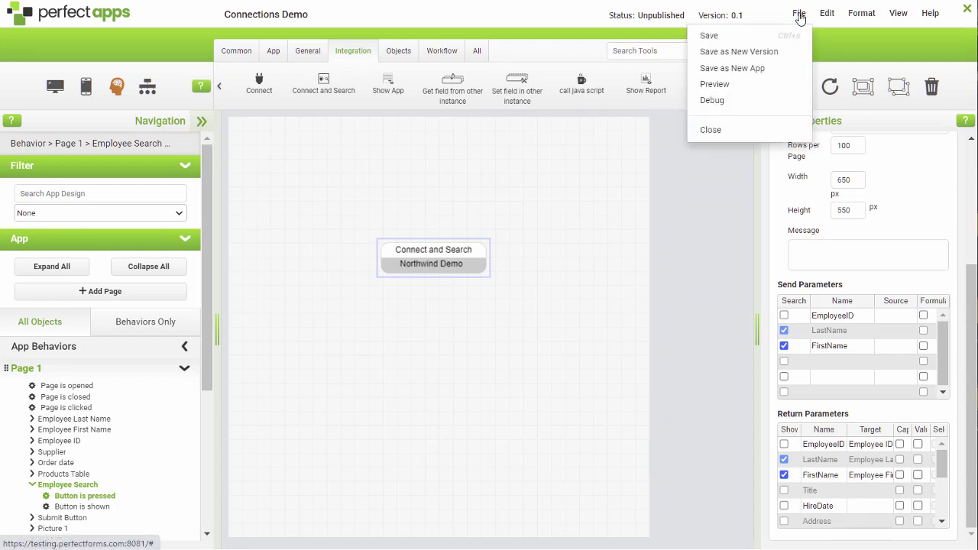
pyautogui.click(728, 84)
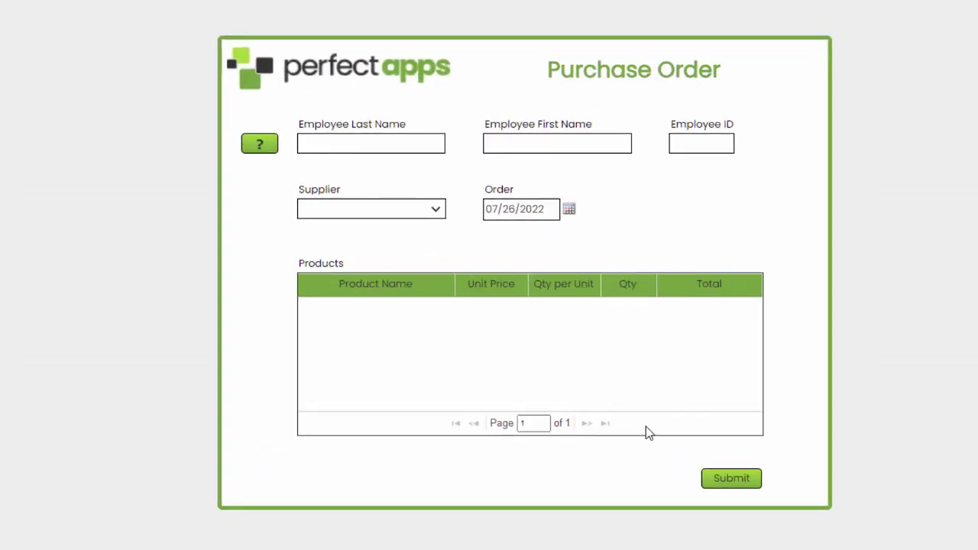
pyautogui.click(265, 145)
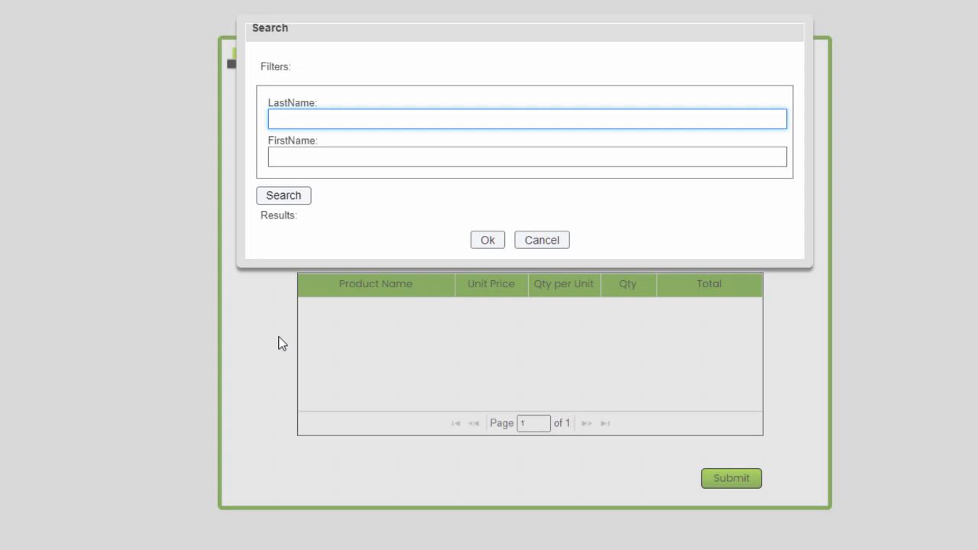
# Step: Search all employees and fill the form with the fourth employee in the results
pyautogui.click(280, 196)
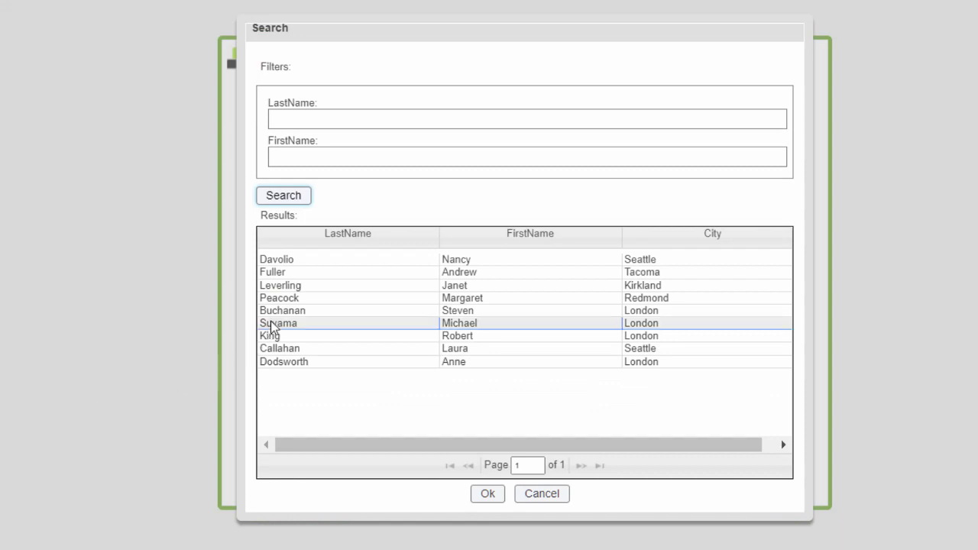
pyautogui.click(280, 298)
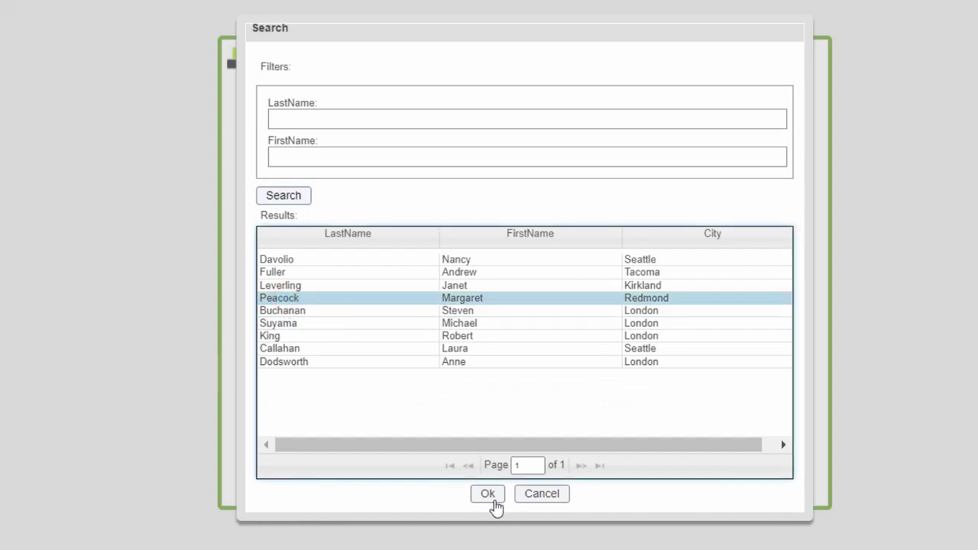
pyautogui.click(489, 494)
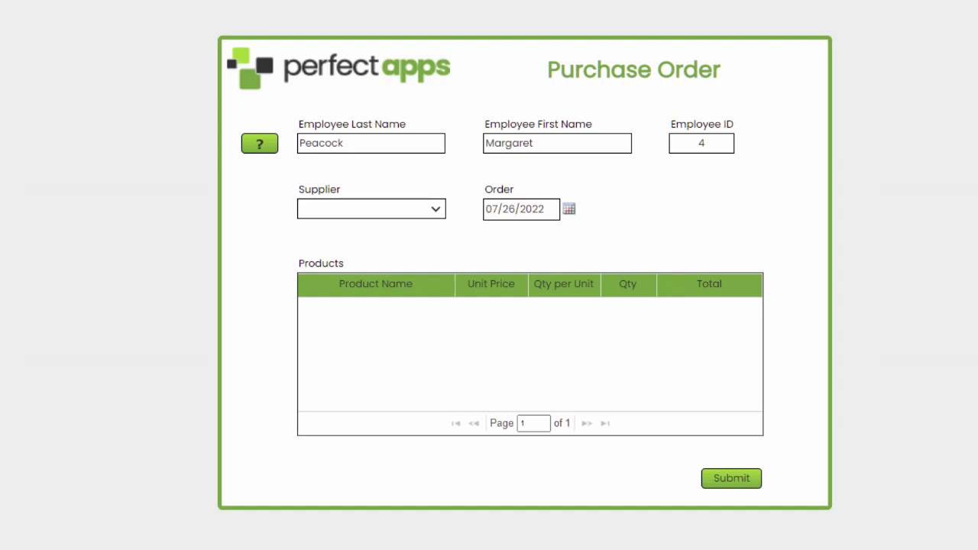
# Step: Search last names starting with 'D' and fill the form with the second match
pyautogui.click(259, 145)
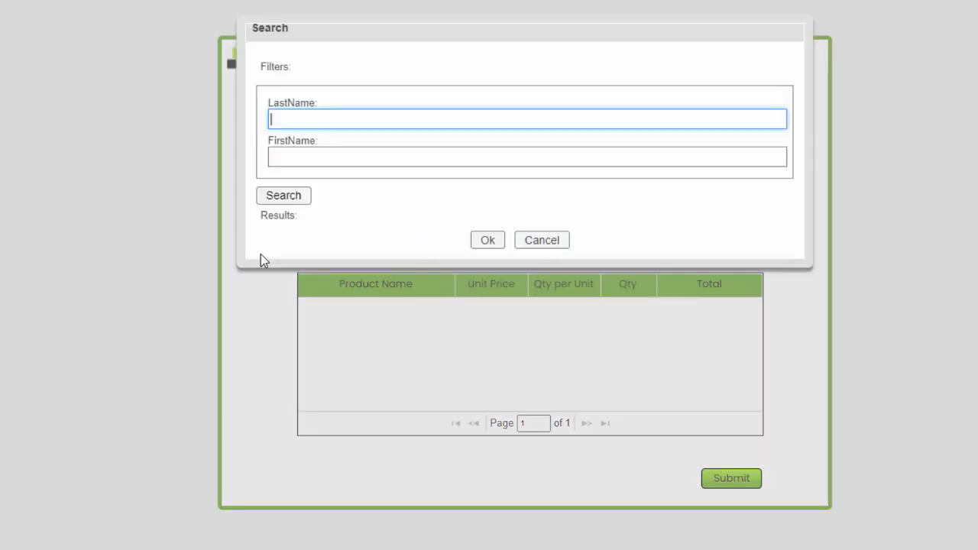
pyautogui.write('D')
pyautogui.click(271, 197)
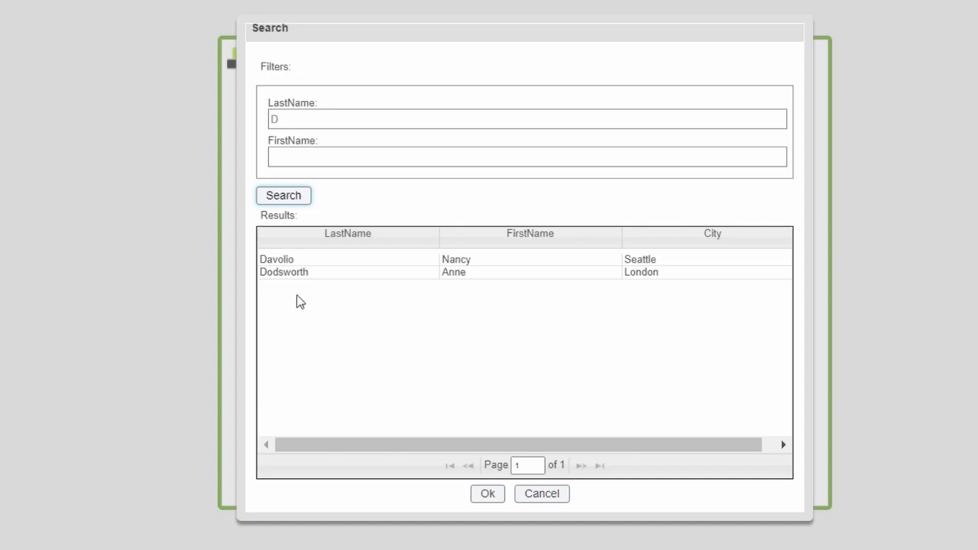
pyautogui.click(295, 273)
pyautogui.click(479, 493)
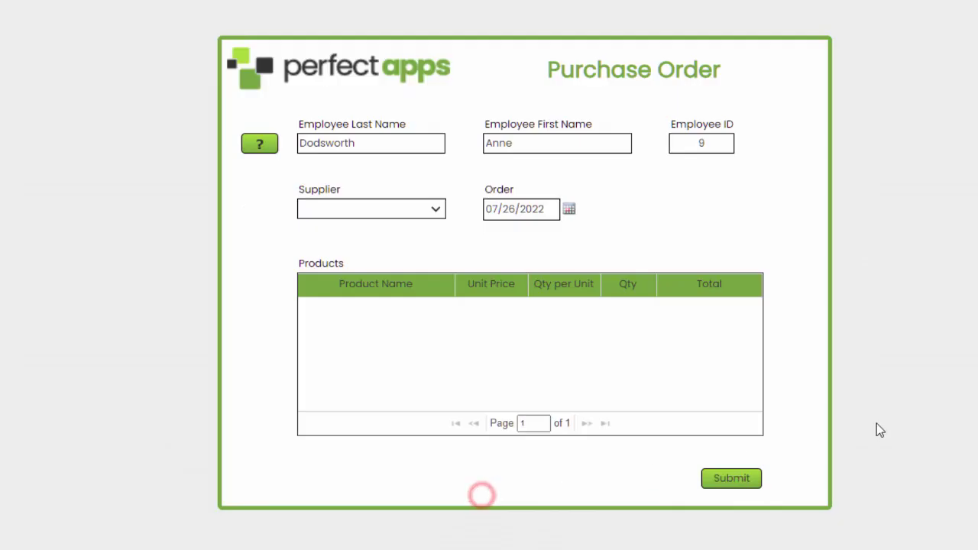